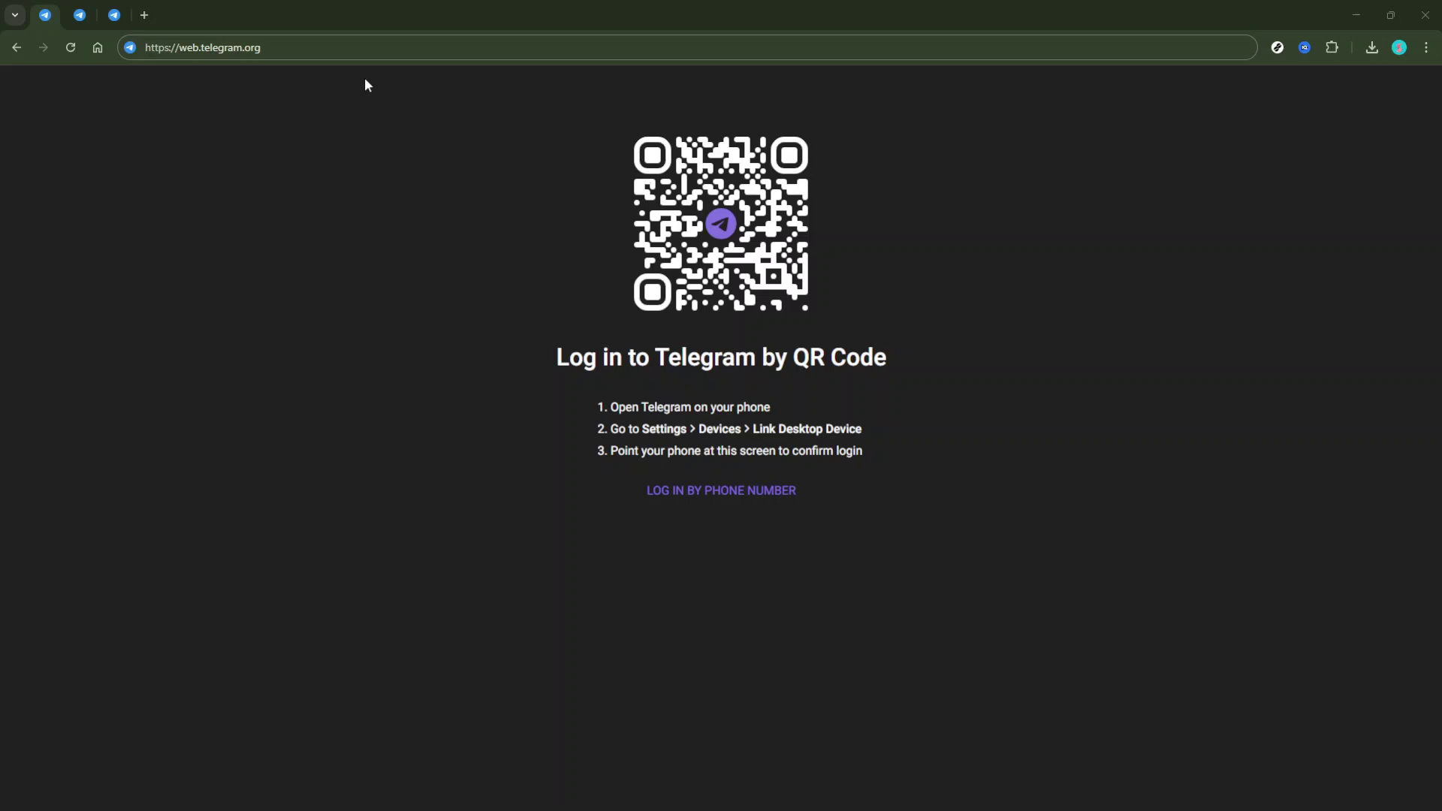
Step: Leave the QR login page for the signed-in Telegram tab using Ctrl+Tab
left_click(344, 51)
left_click(343, 51)
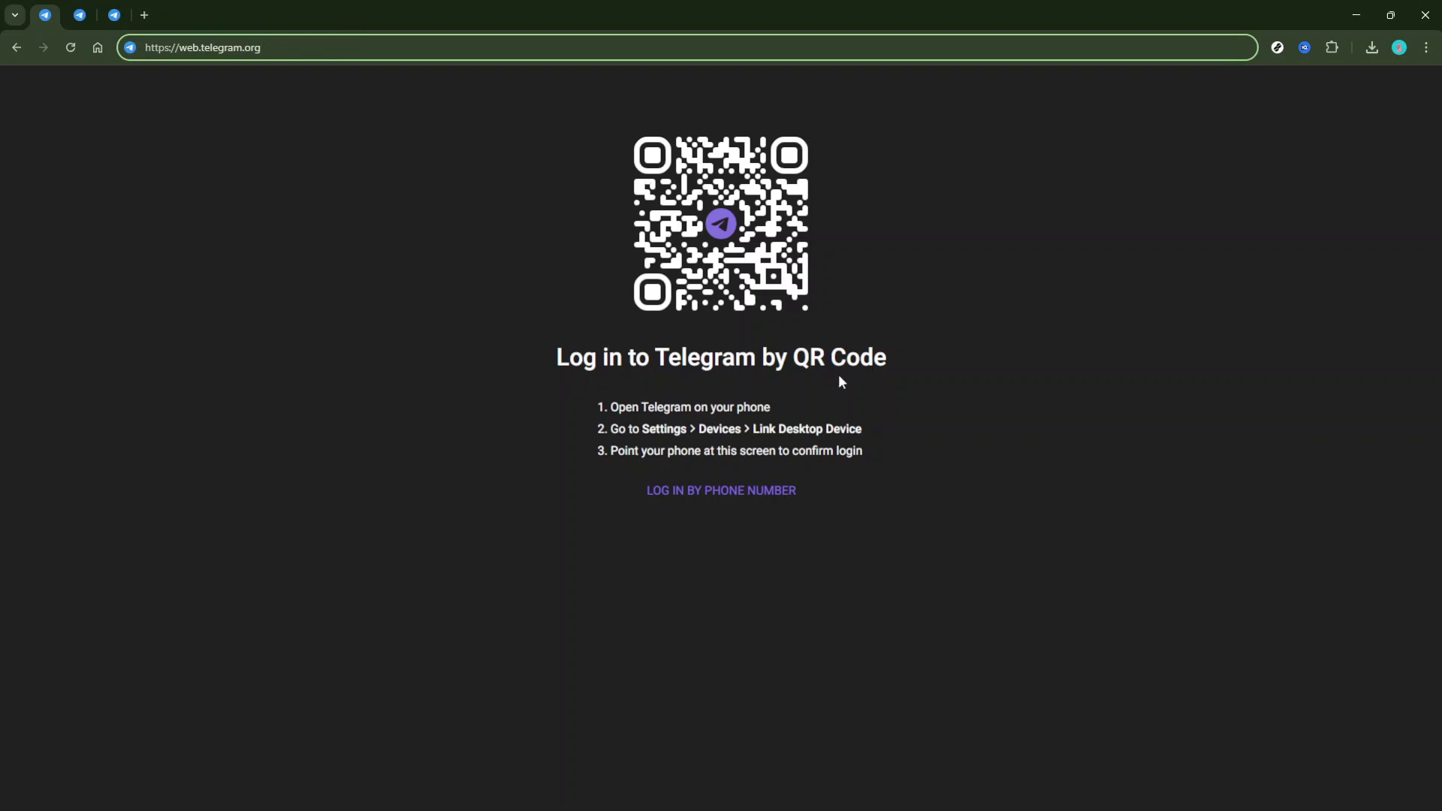
key("ctrl+Tab")
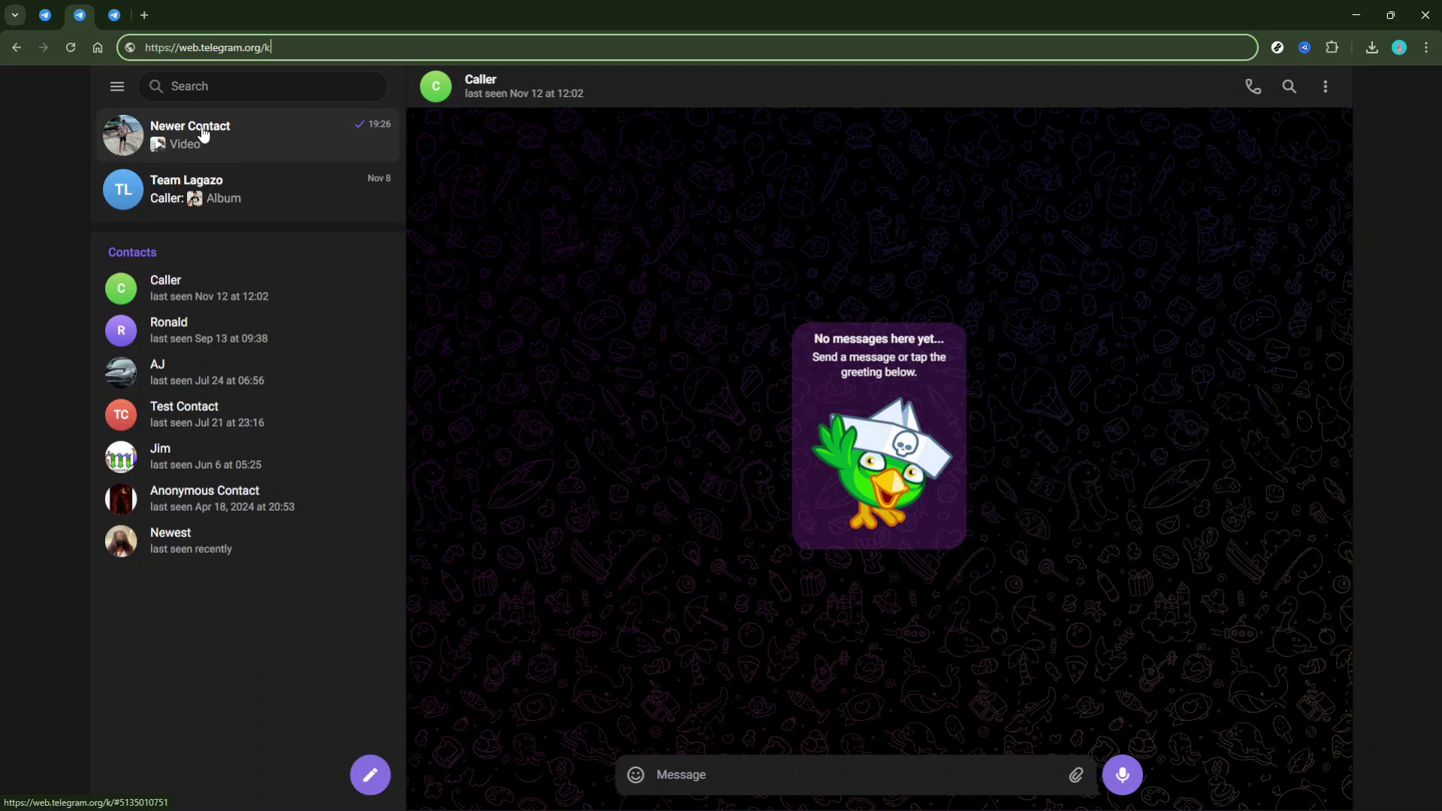
Step: In the Newer Contact chat, preview the video album, heart-react to it, and open the video full-screen
left_click(204, 136)
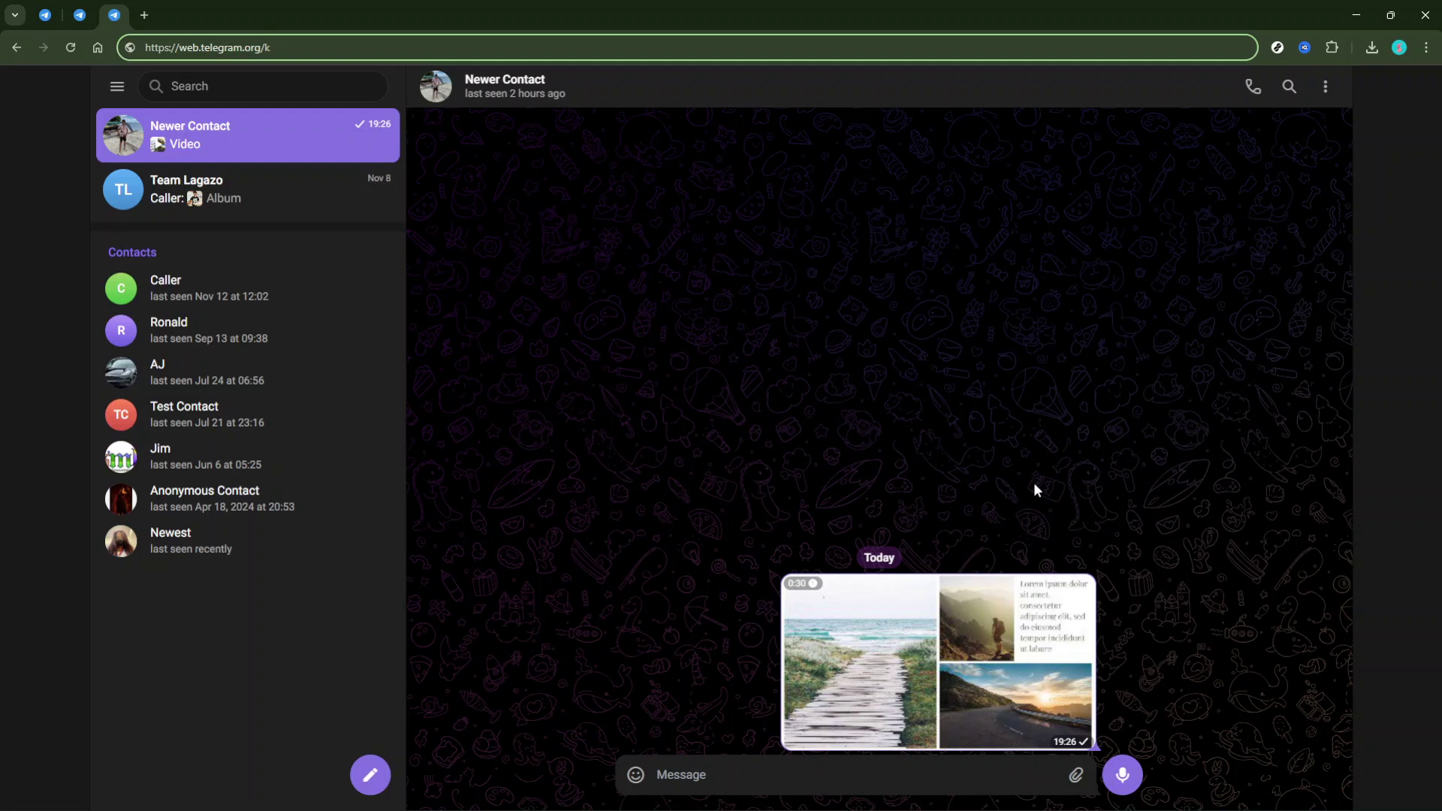
left_click(1034, 605)
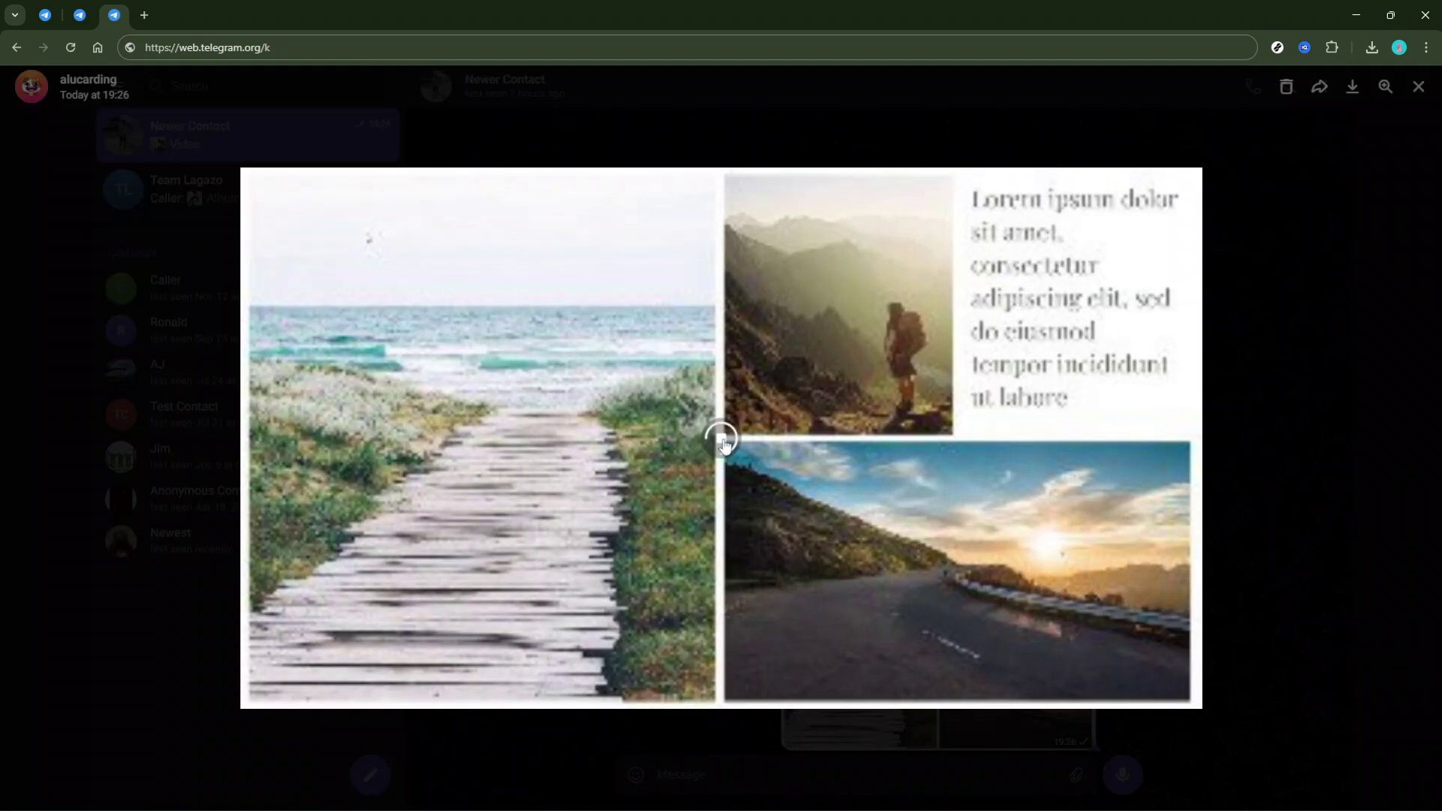
key("Escape")
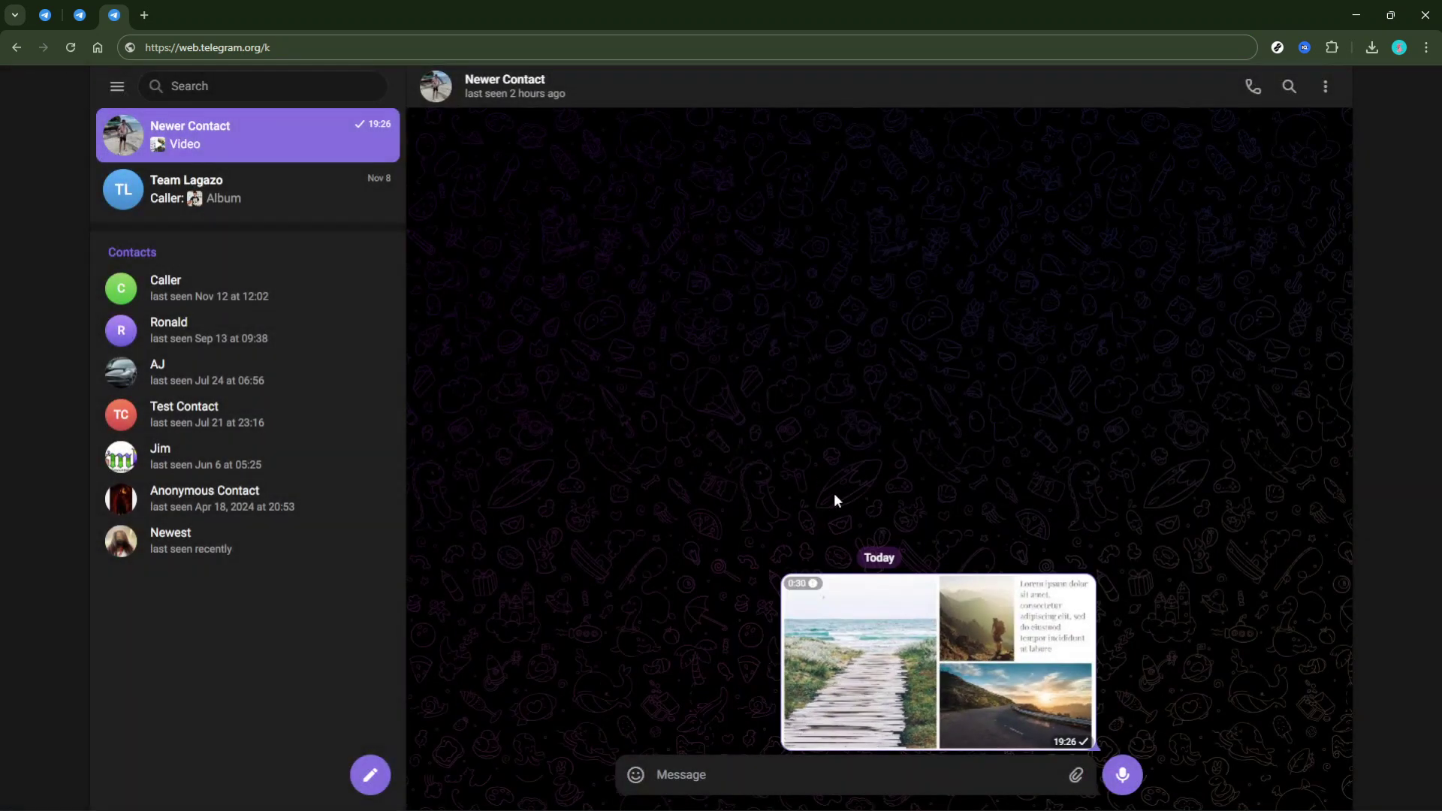
double_click(921, 682)
left_click(921, 682)
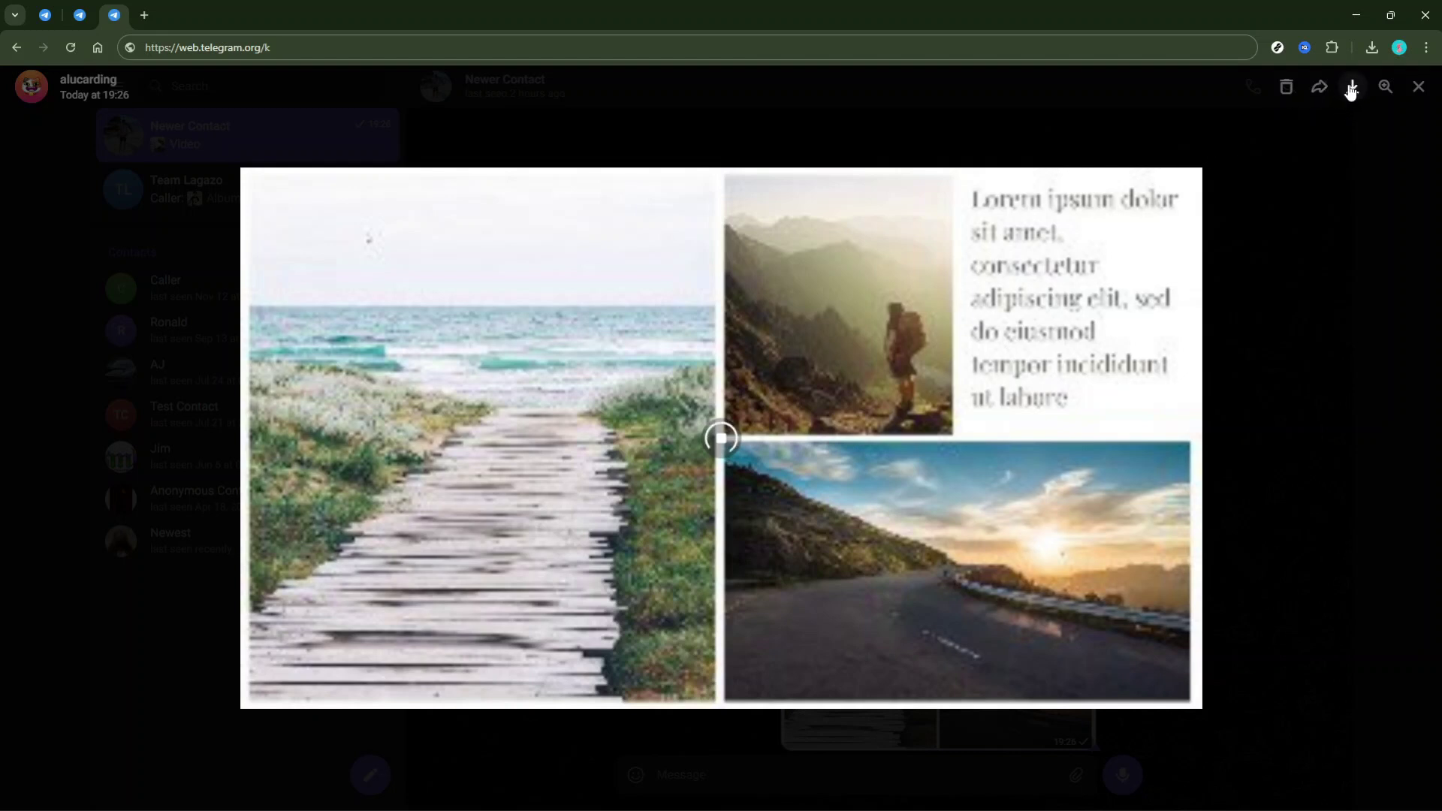
left_click(1350, 90)
left_click(1372, 60)
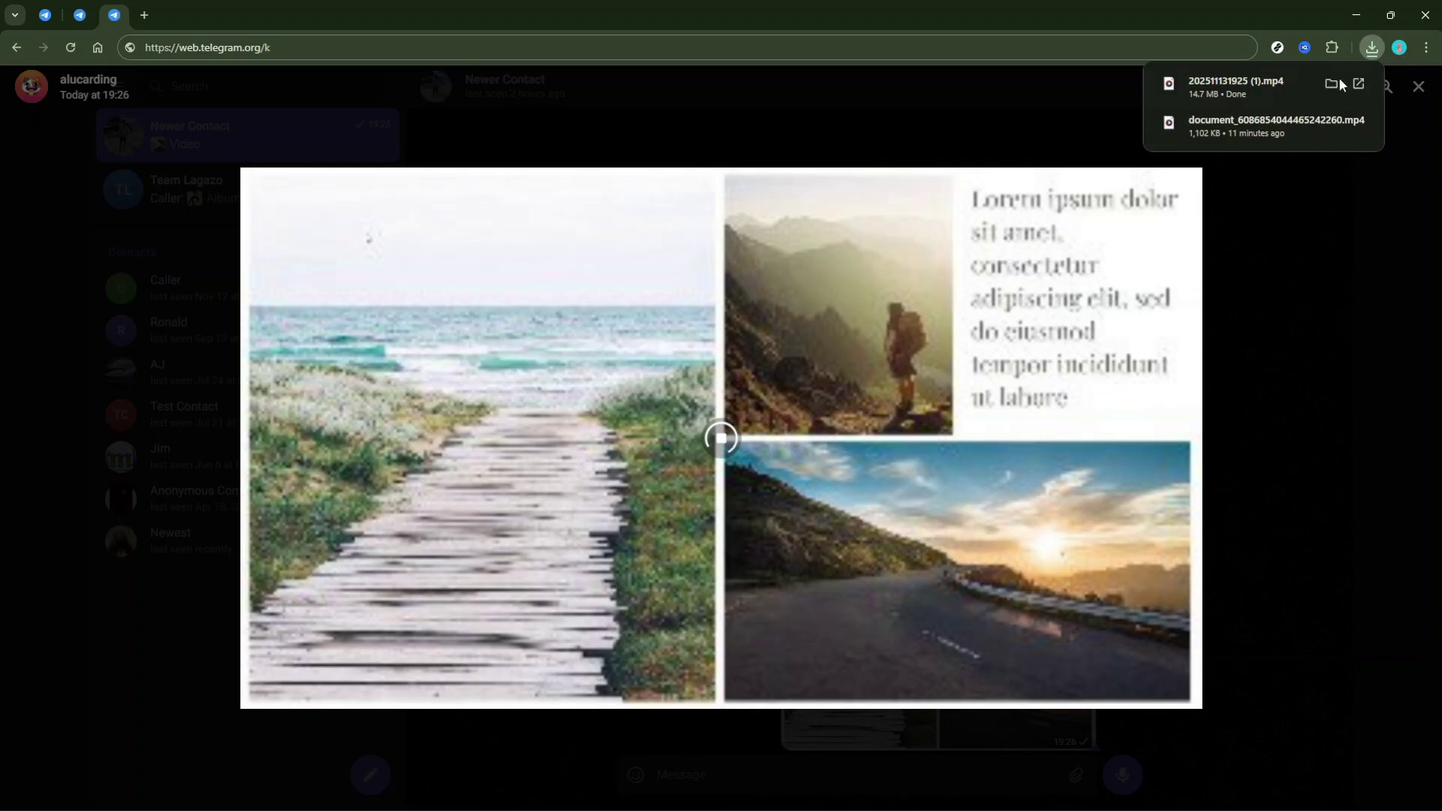
mouse_move(1239, 87)
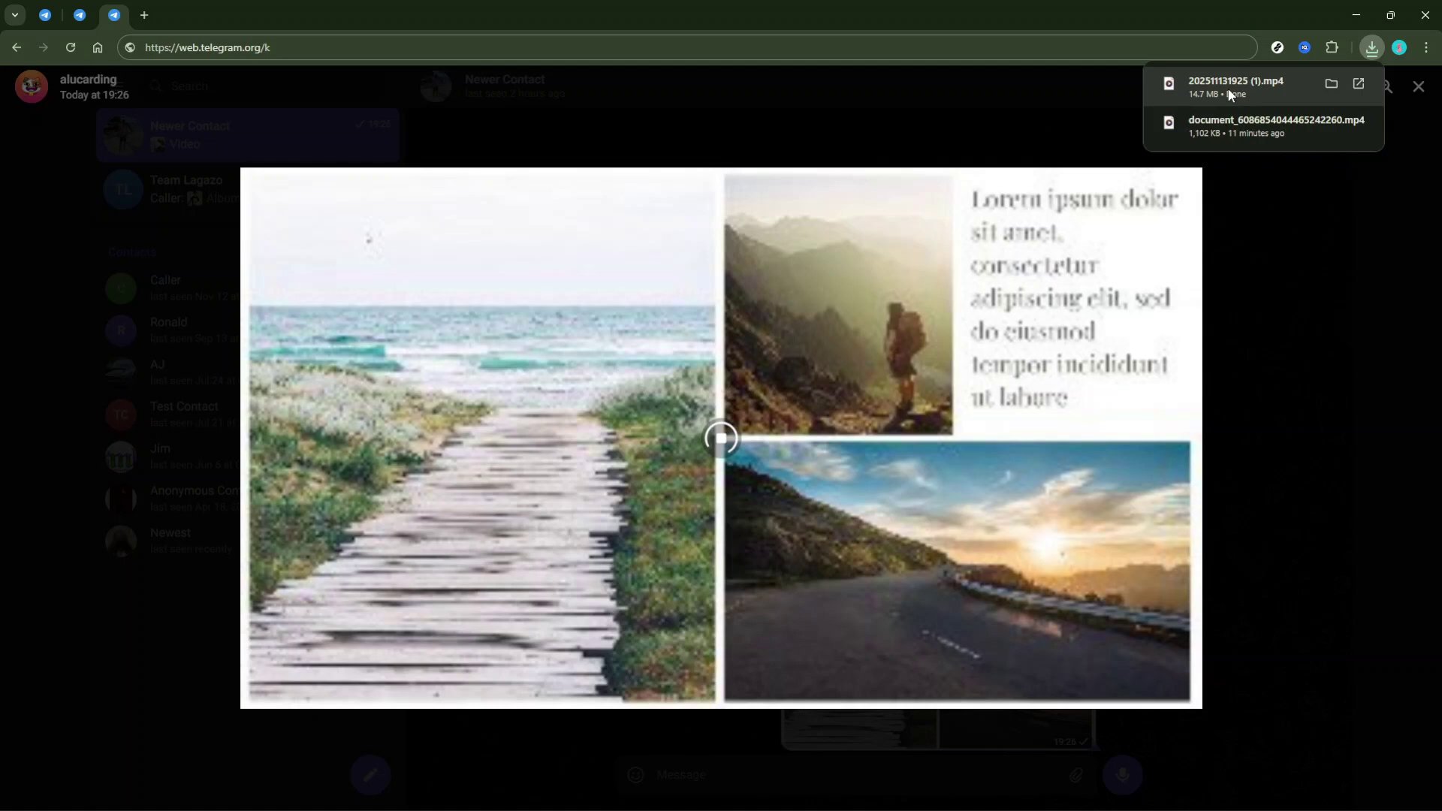
left_click(1230, 95)
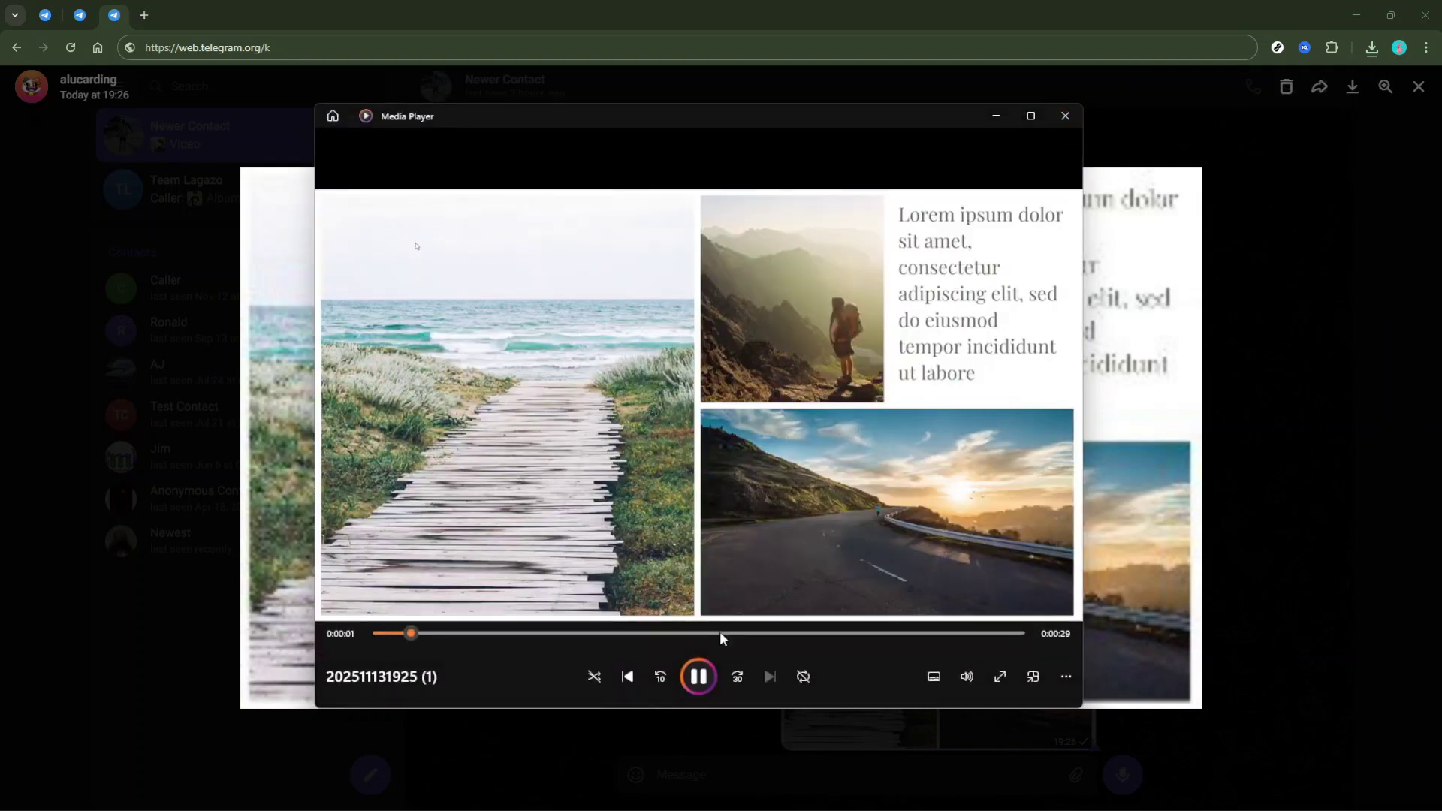
left_click(700, 676)
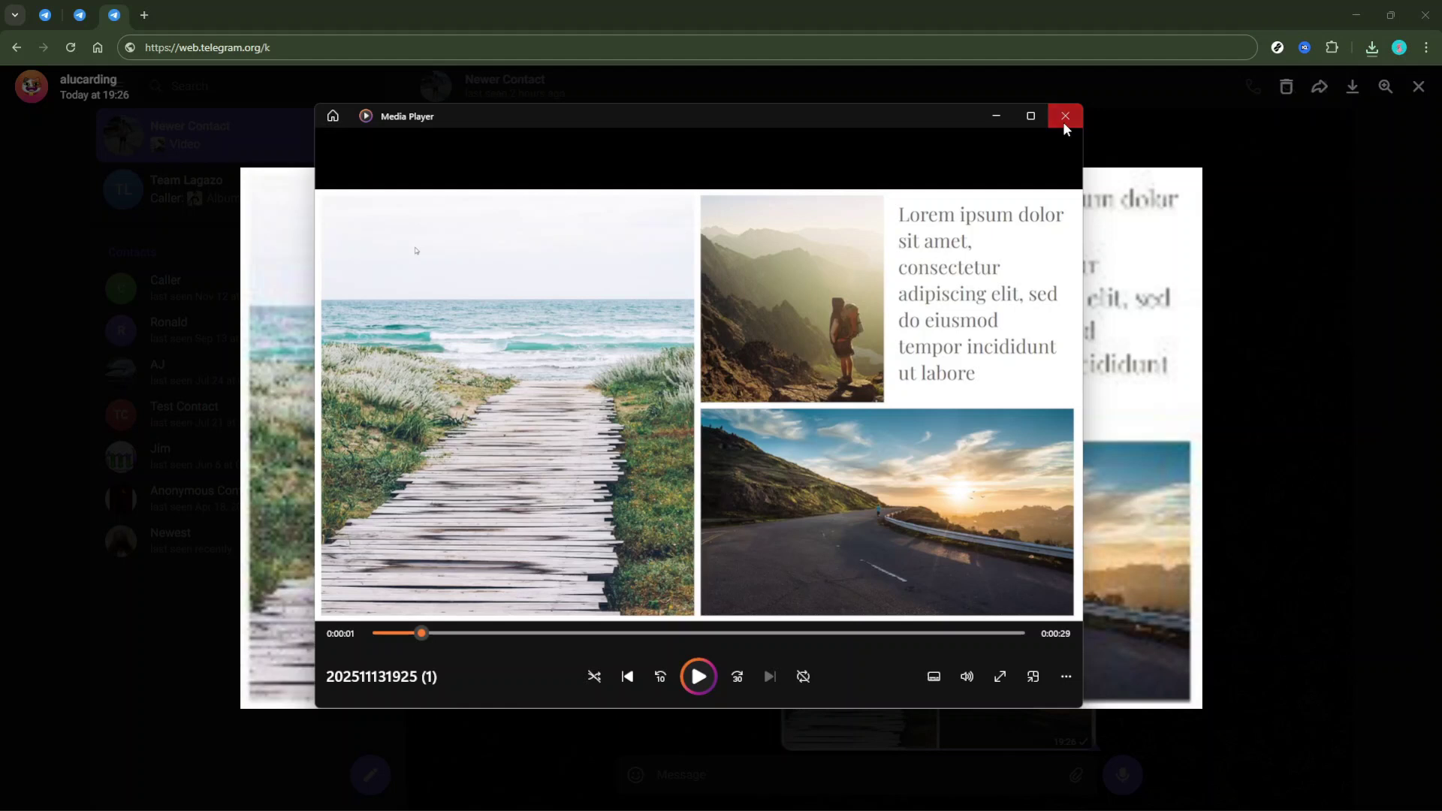
left_click(1066, 120)
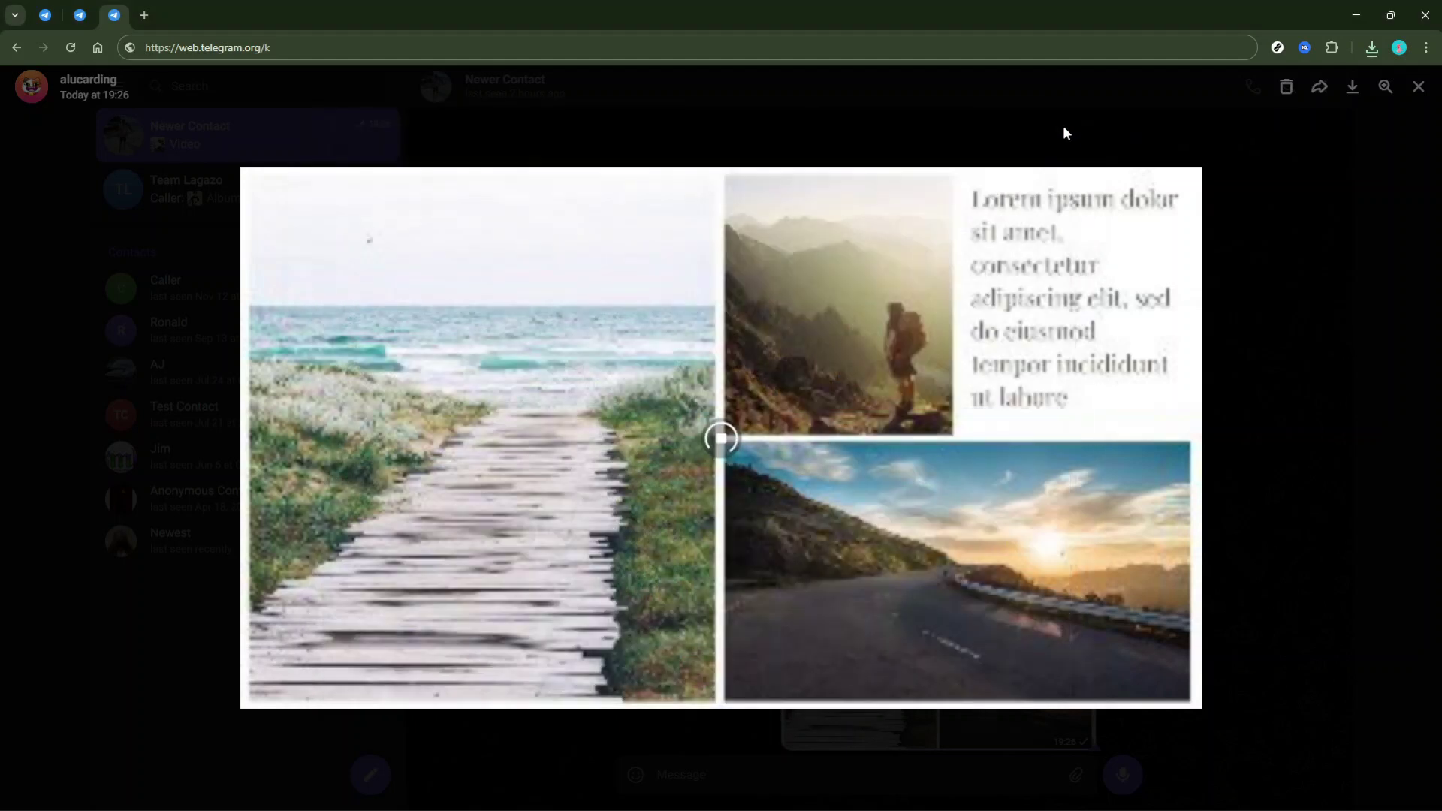